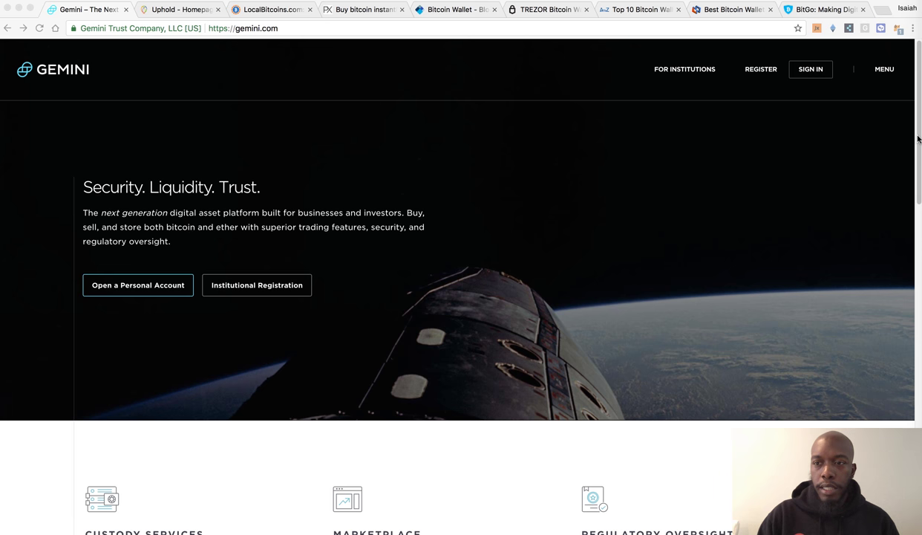
Scroll through the Uphold homepage, then switch to the LocalBitcoins tab.
drag(919, 146, 892, 131)
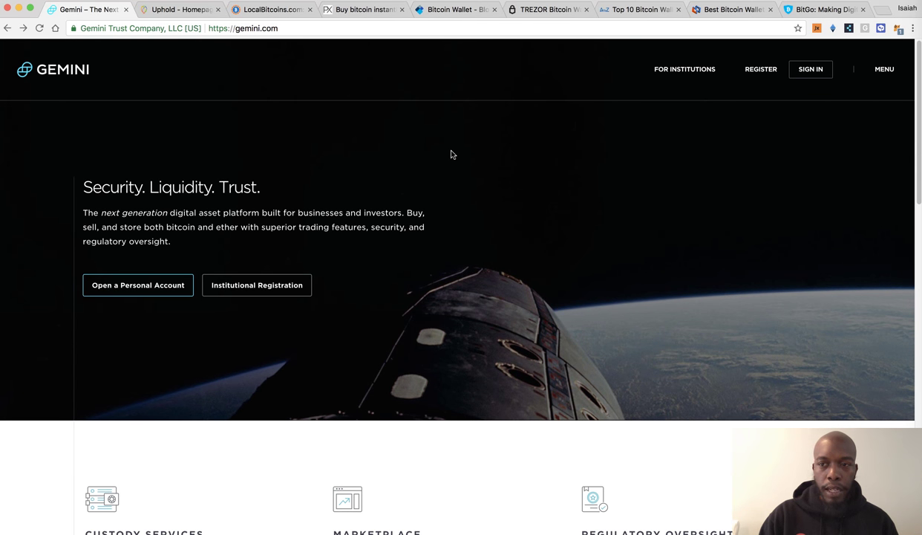
click(183, 14)
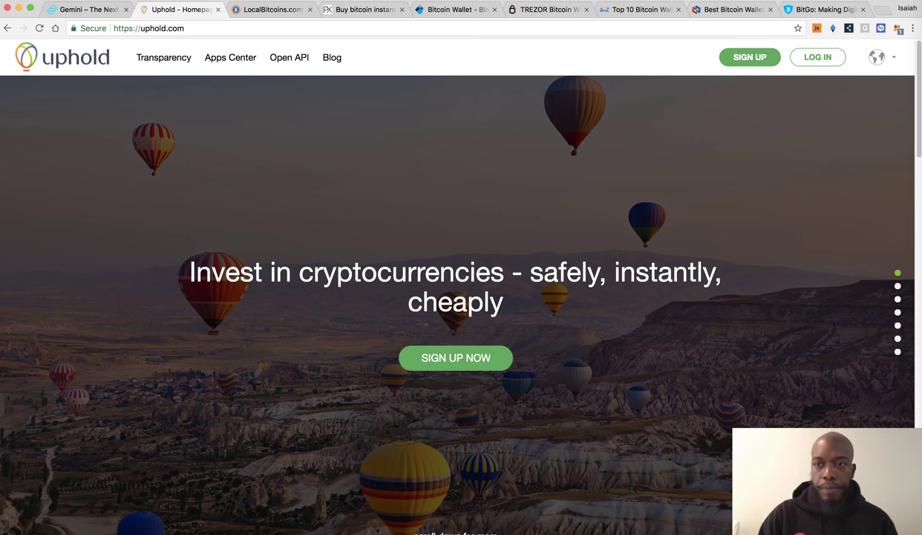
scroll(919, 156, down, 5)
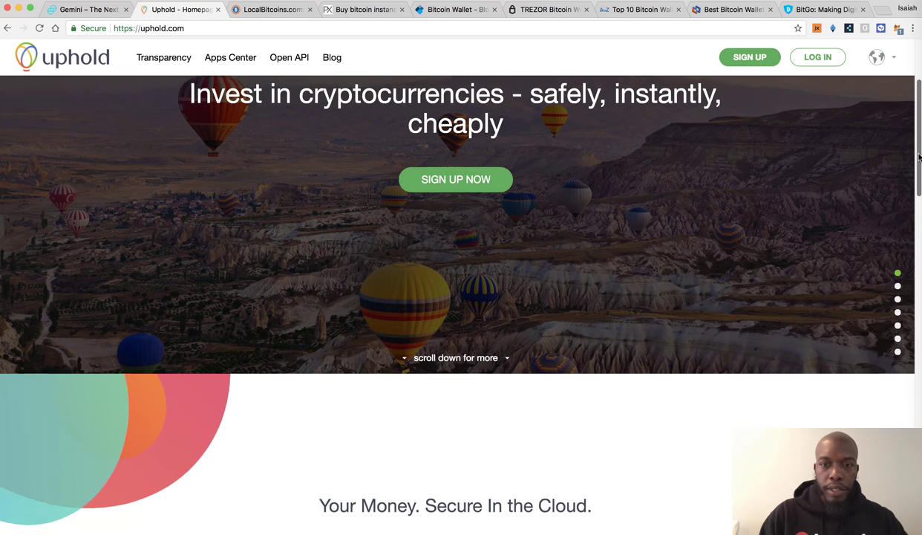
drag(919, 156, 917, 95)
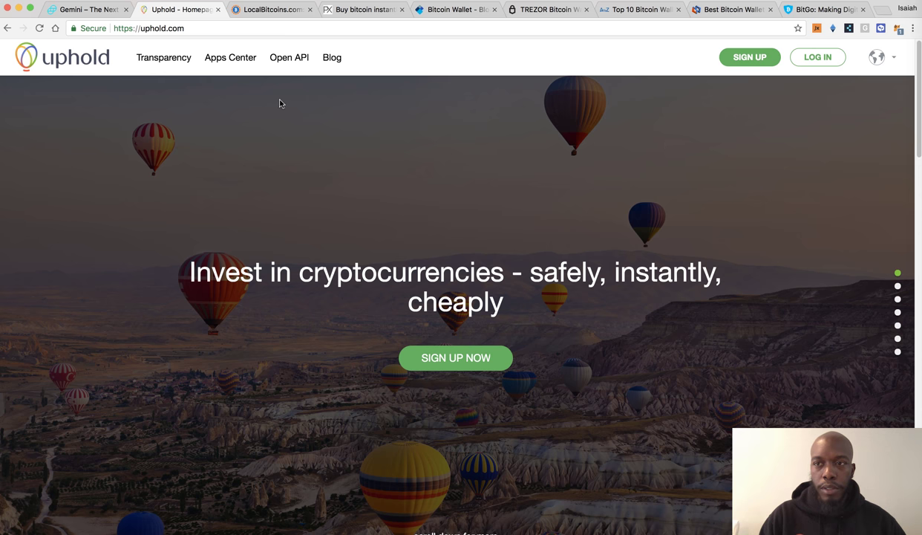
click(261, 10)
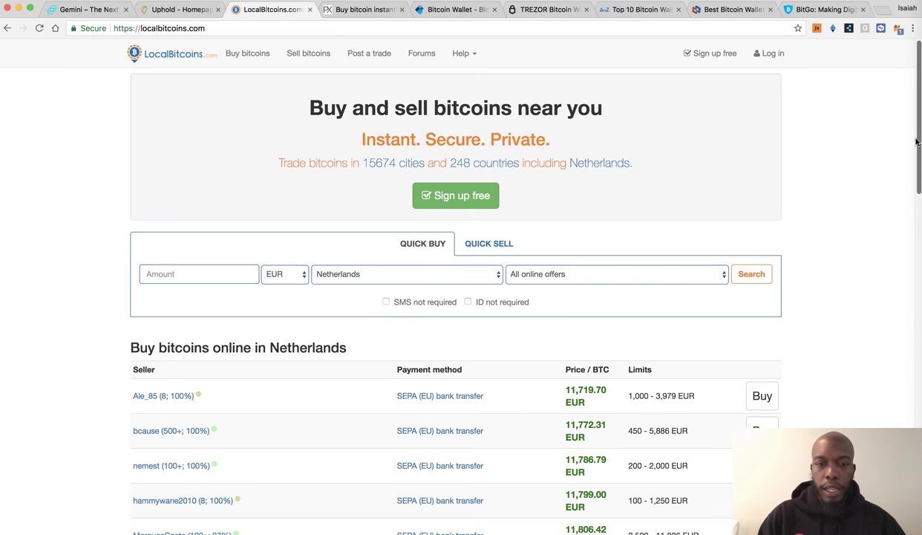
Check LocalBitcoins' Netherlands offers, payment-method list and Quick Sell form, then open Paxful's buy page.
scroll(916, 141, down, 3)
click(585, 146)
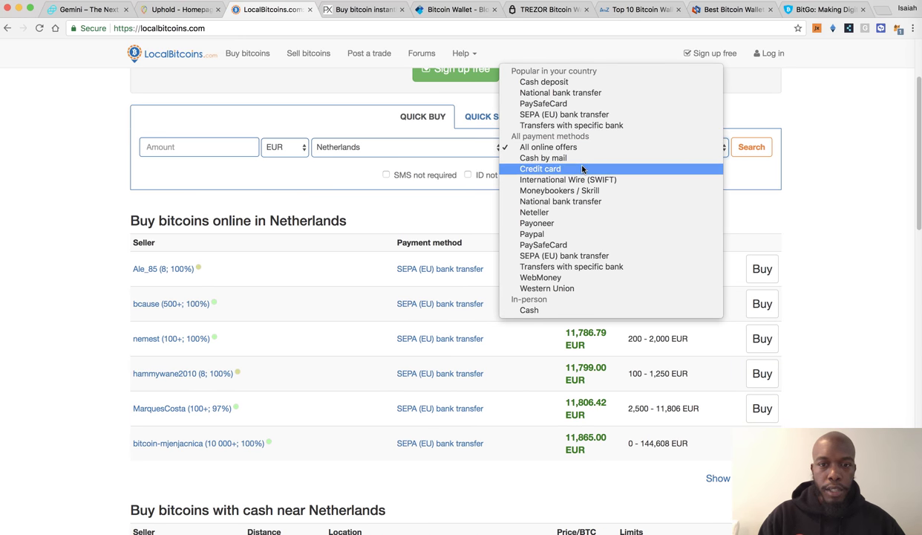
click(781, 214)
click(490, 119)
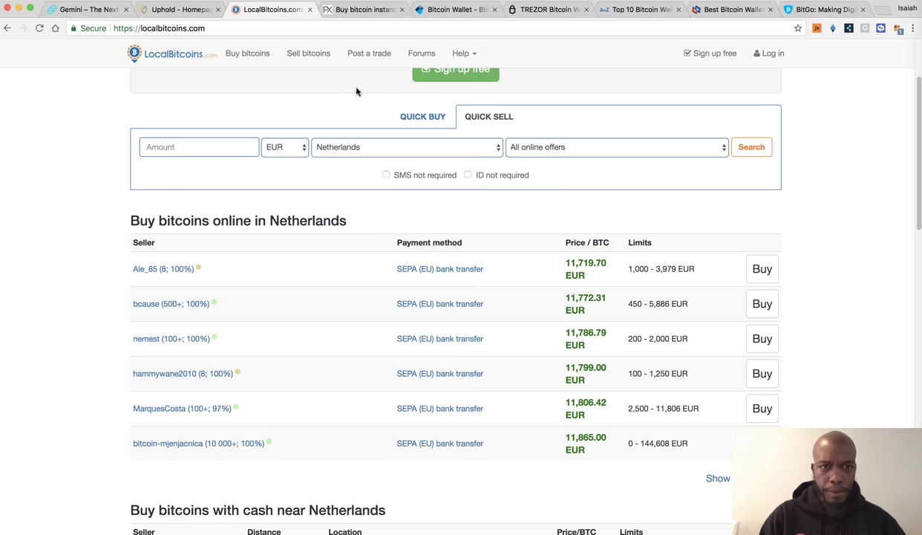
click(353, 11)
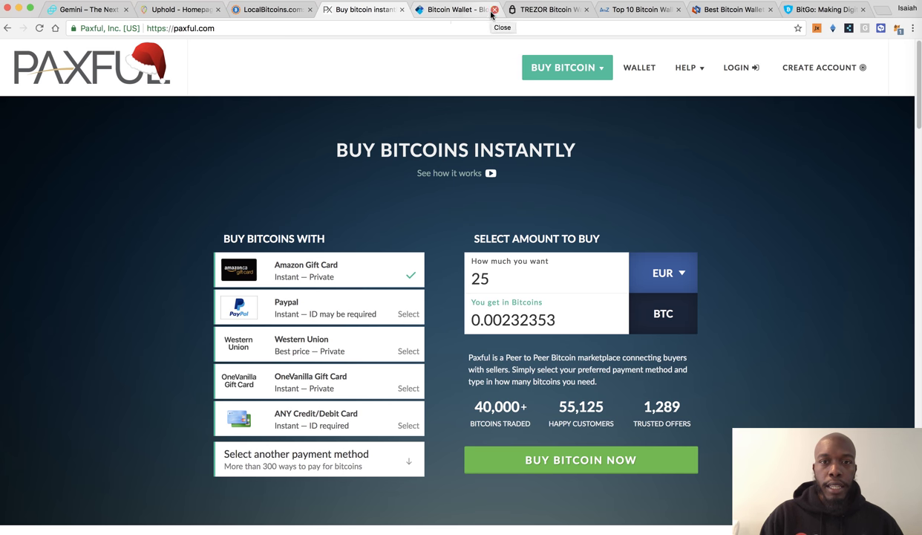
Close the Bitcoin Wallet tab, skim the Top 10 Bitcoin Wallets 2017 article, then open TREZOR.
click(460, 13)
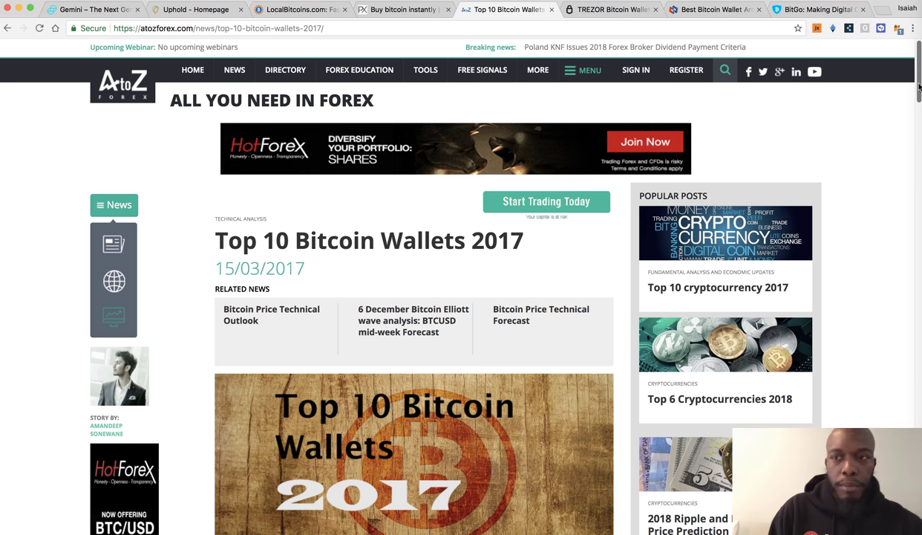
drag(918, 87, 918, 63)
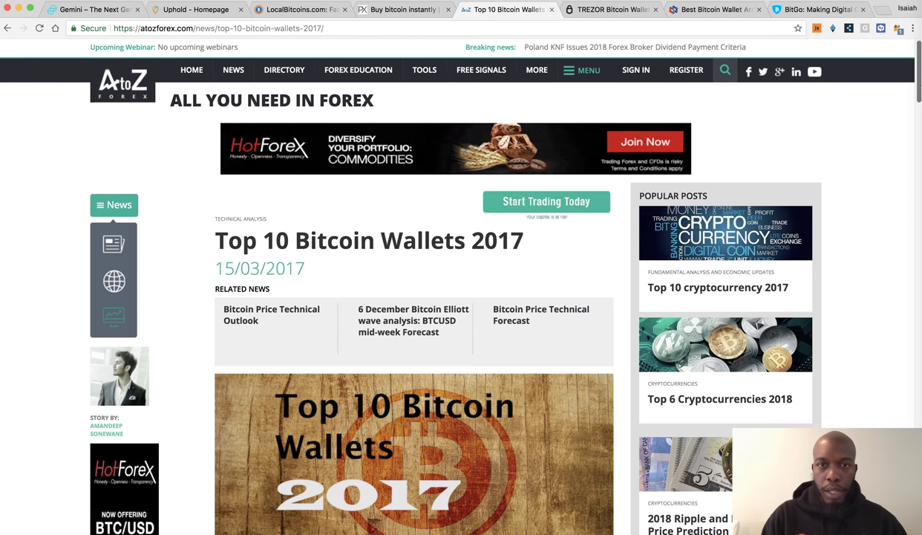
click(614, 11)
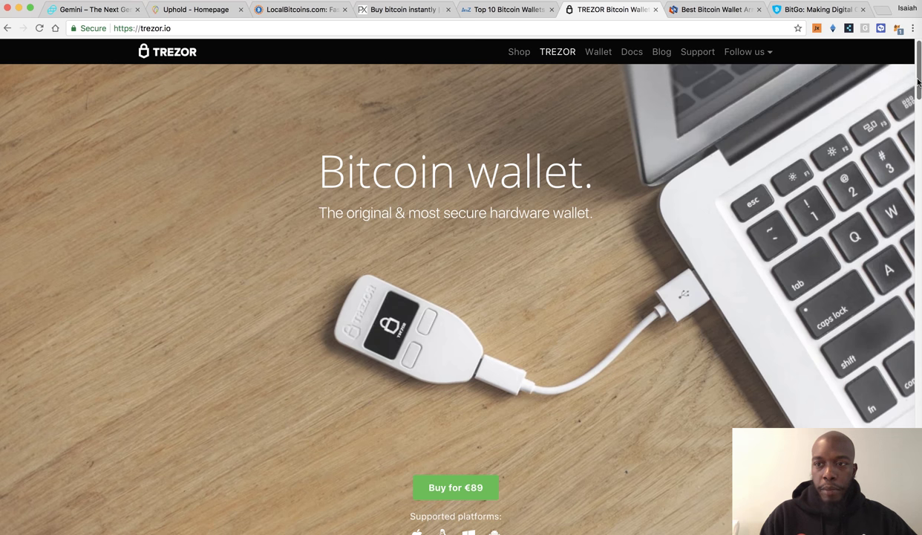
drag(919, 82, 915, 157)
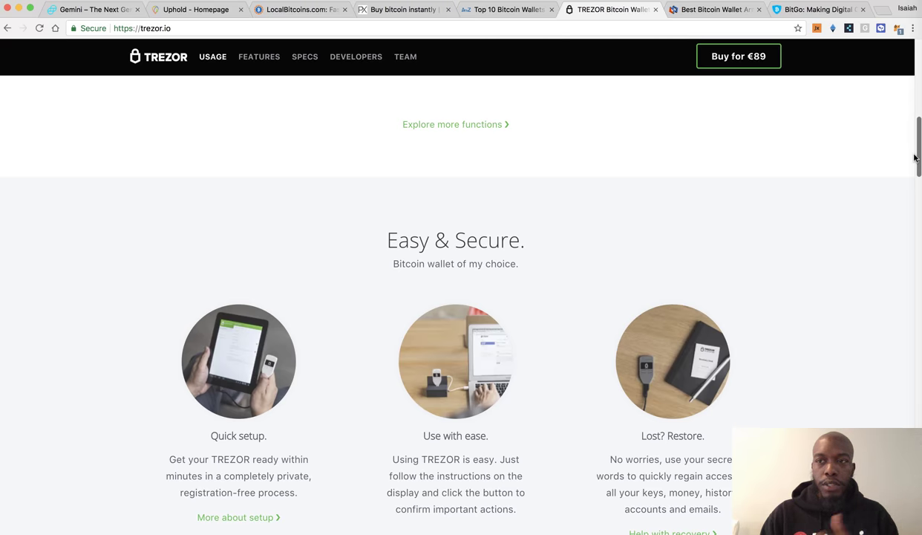
drag(915, 157, 916, 80)
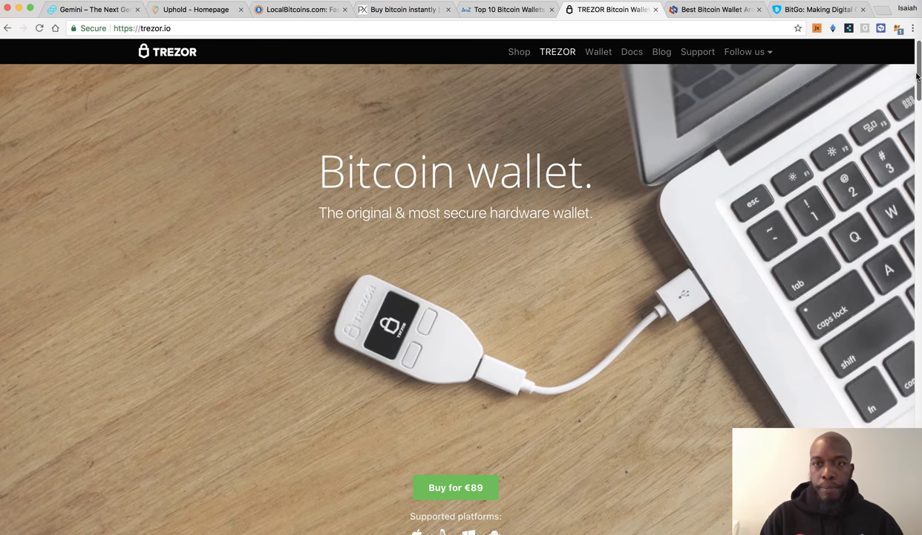
click(716, 10)
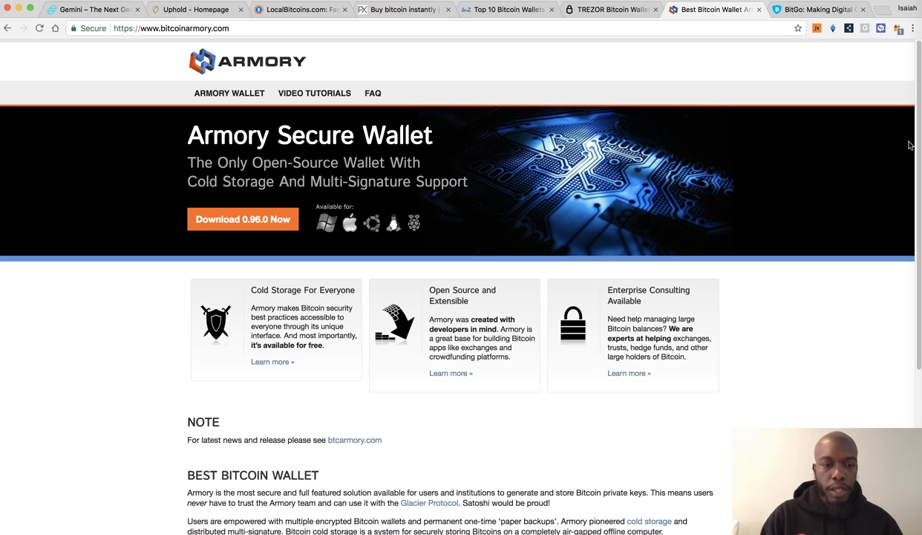
Scroll through the BitGo website, then return to the Three Simple Steps slide.
click(812, 10)
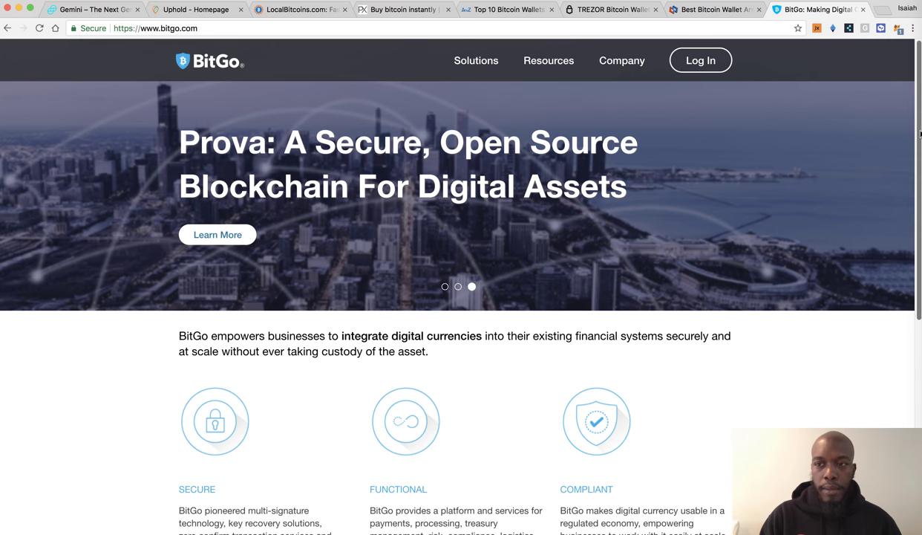
drag(921, 134, 915, 174)
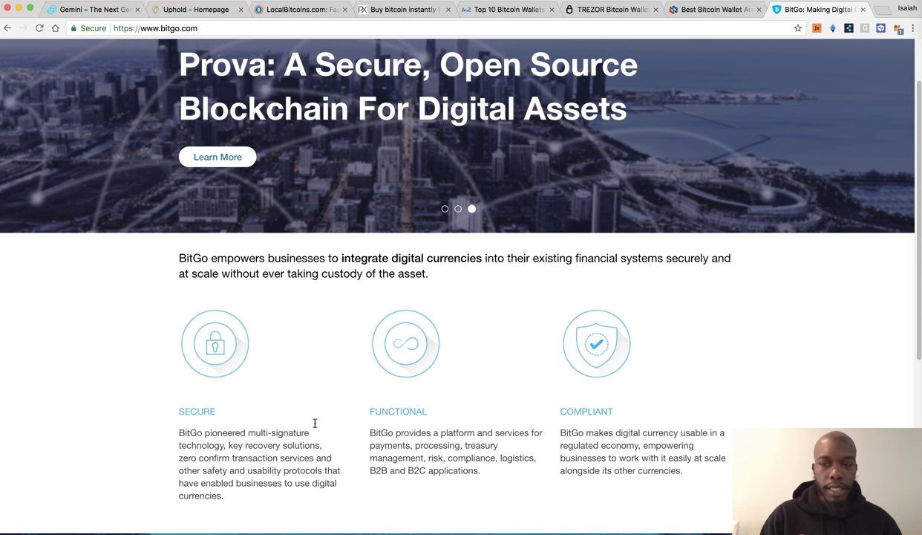
drag(920, 278, 919, 237)
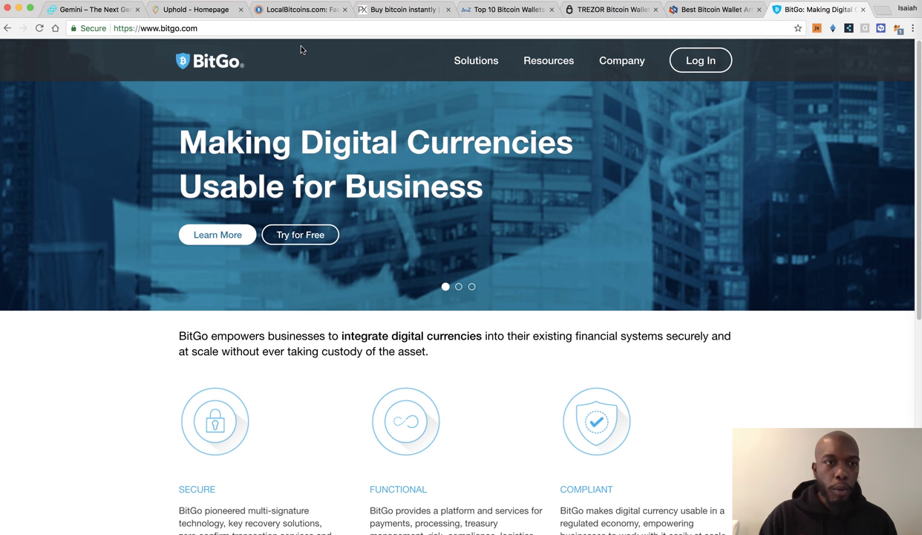
key(super+Tab)
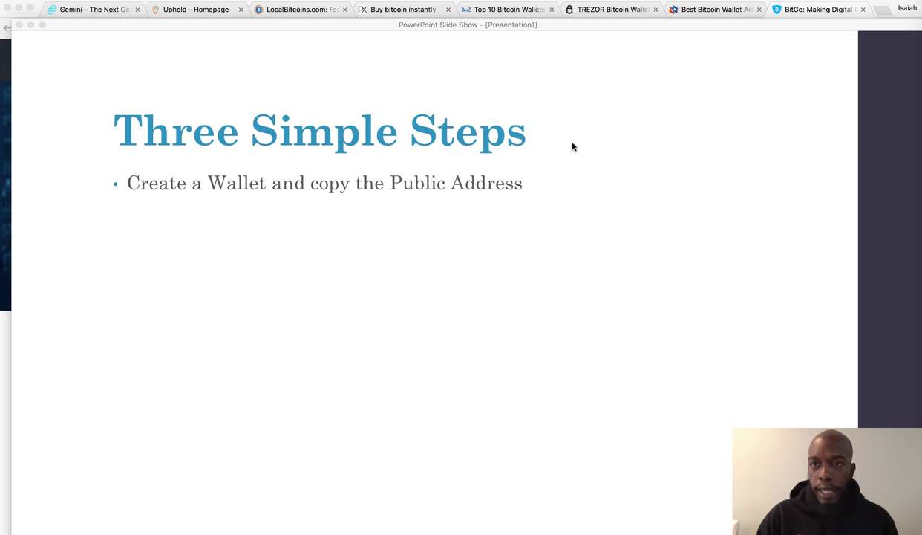
Reveal the 'Log into Coinbase and access the Send tab' bullet, then switch to coinbase.com.
click(523, 240)
click(524, 240)
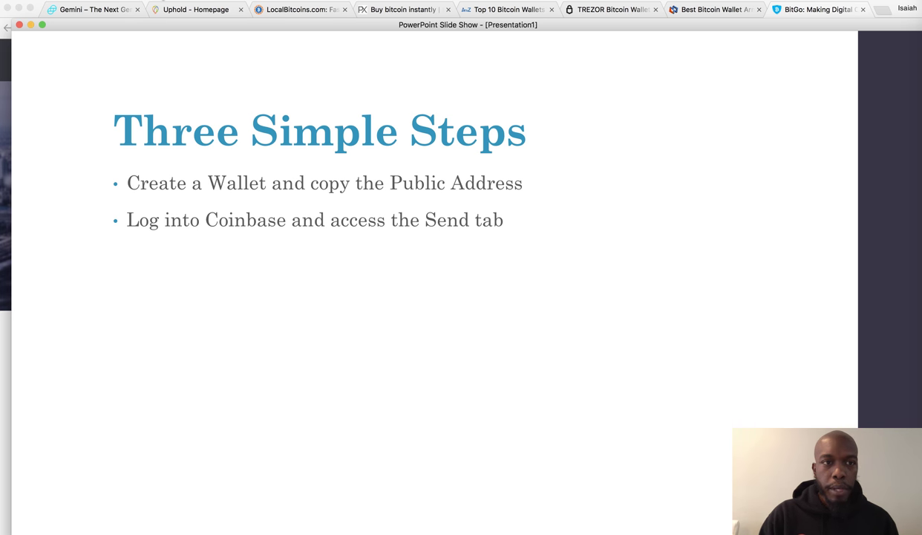
key(super+Tab)
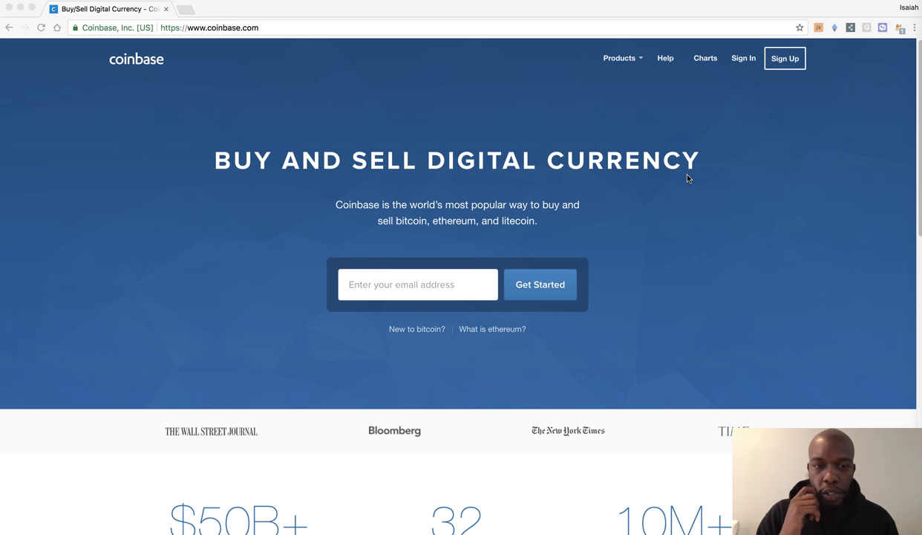
Sign in to Coinbase and start a Send from the BTC Wallet under Accounts.
click(746, 61)
click(743, 59)
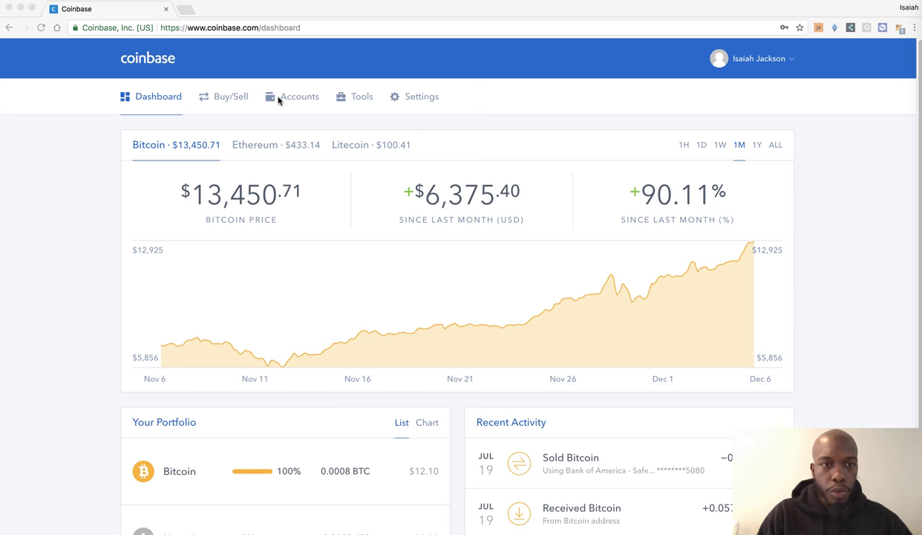
click(295, 101)
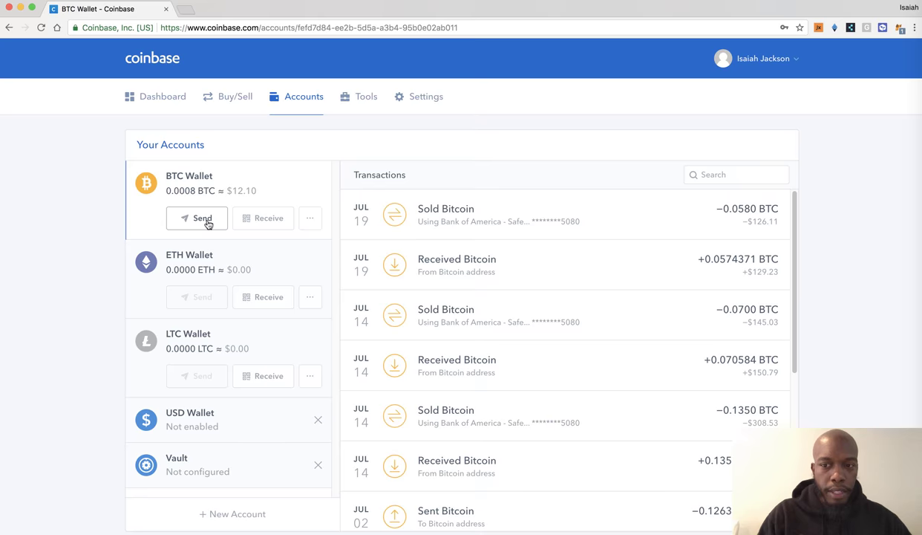
click(205, 222)
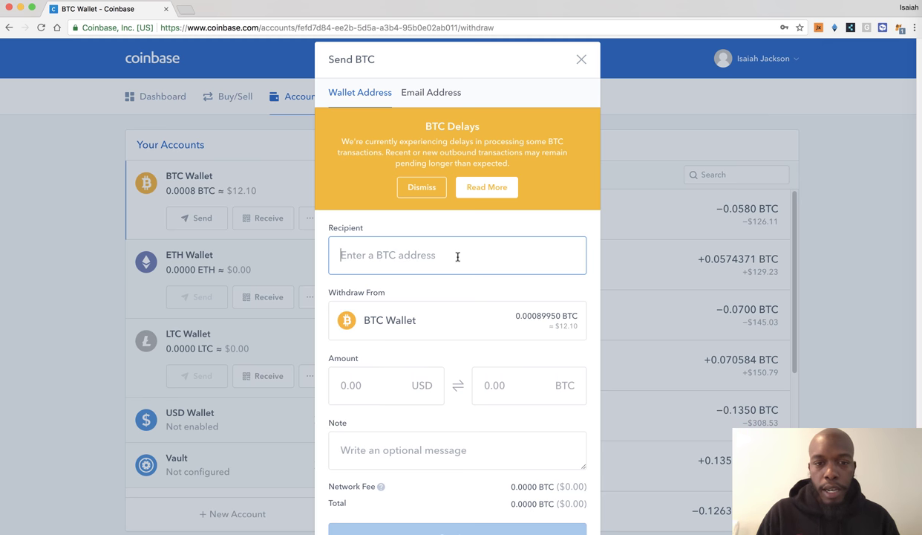
Paste the recipient address, set the amount to Send Max (0.0005618 BTC), and submit.
key(super+v)
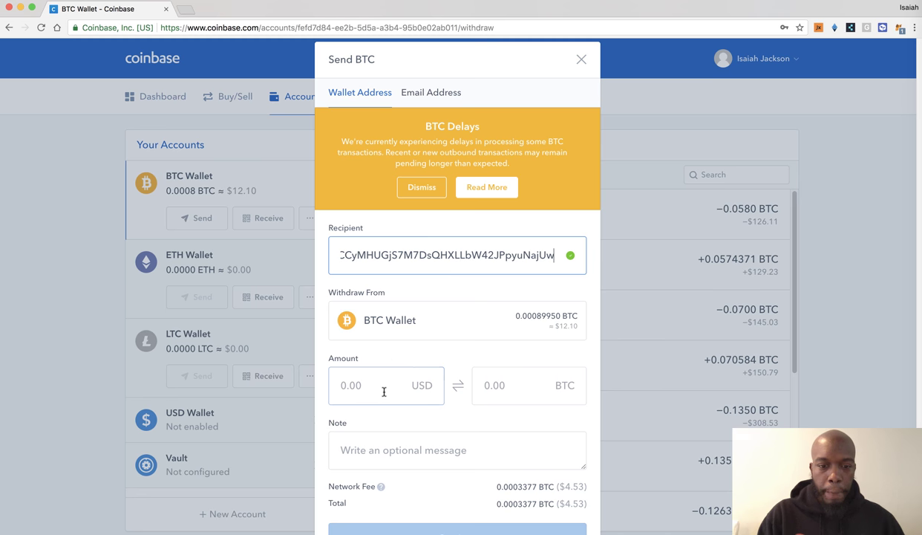
click(383, 388)
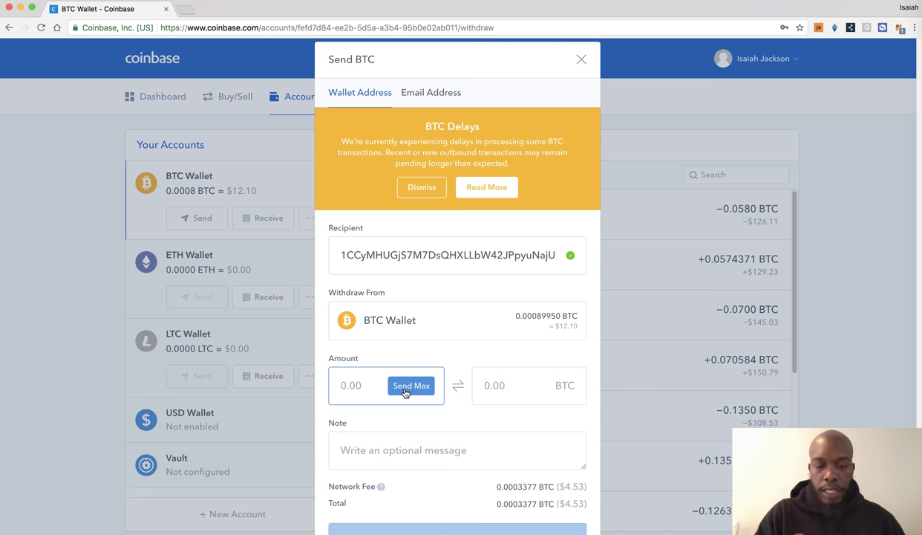
click(500, 369)
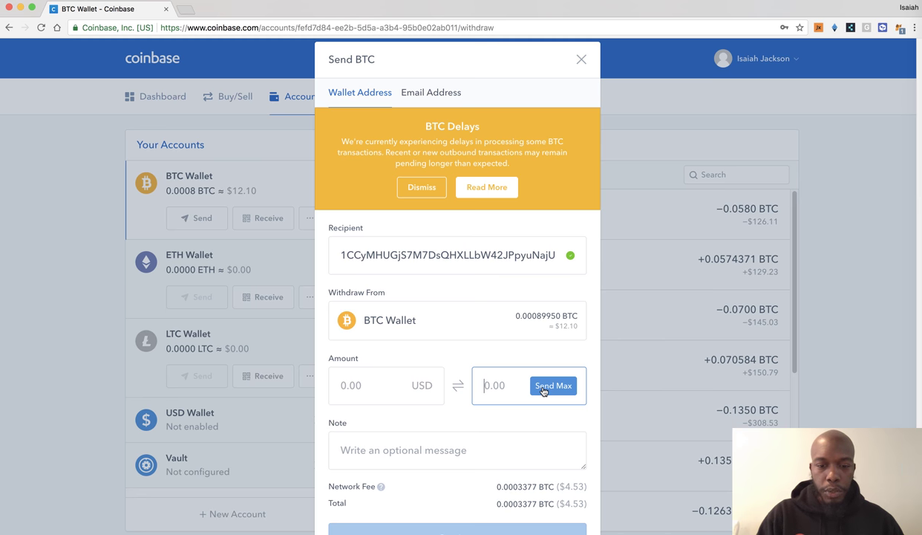
click(543, 386)
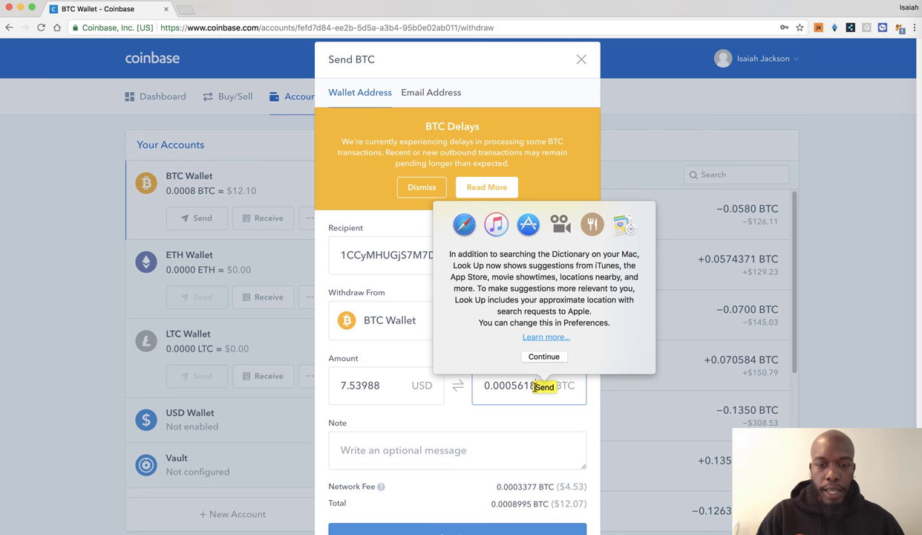
click(523, 386)
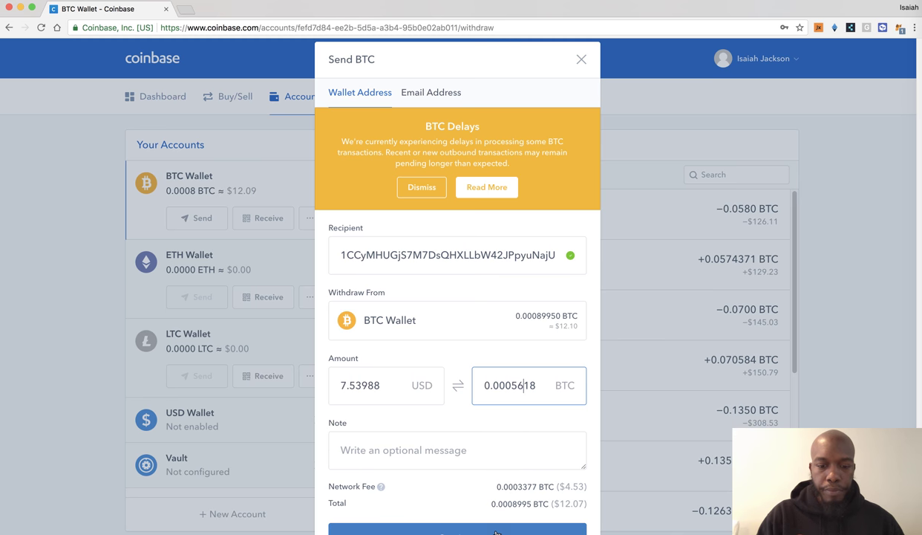
click(496, 446)
click(501, 529)
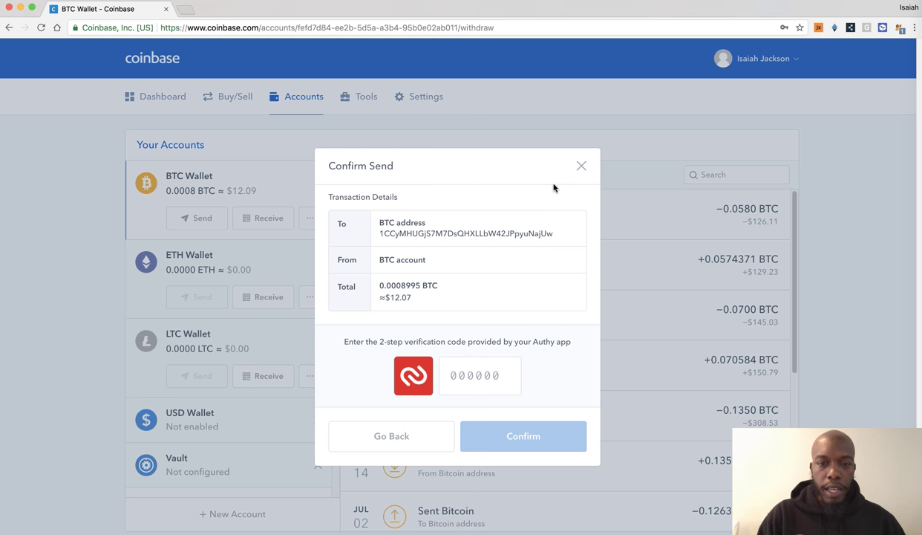
Confirm the 0.0005618 BTC send with the Authy verification code, then return to the slide show.
click(497, 379)
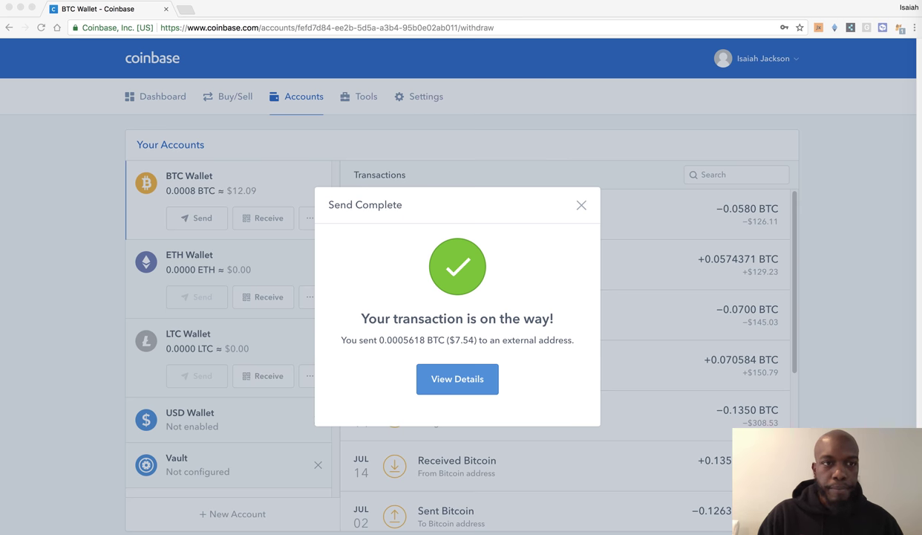
key(super+Tab)
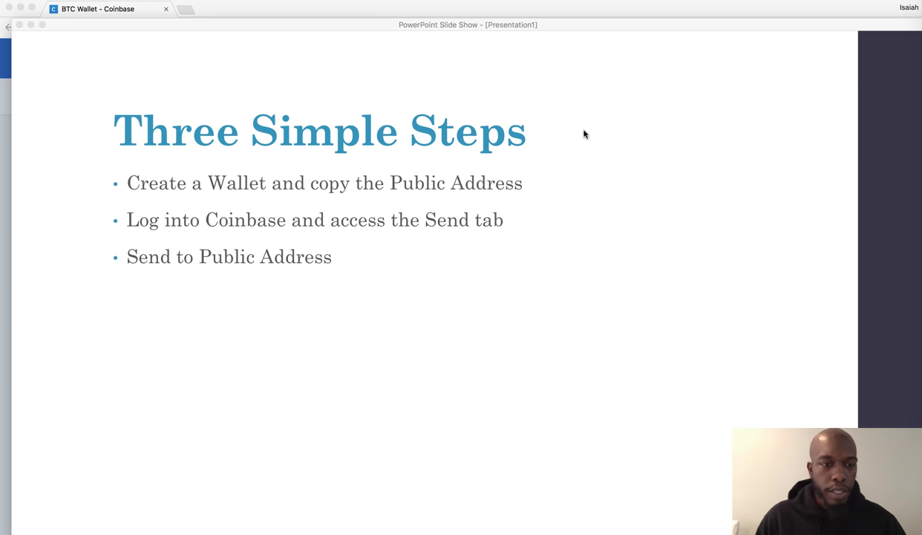